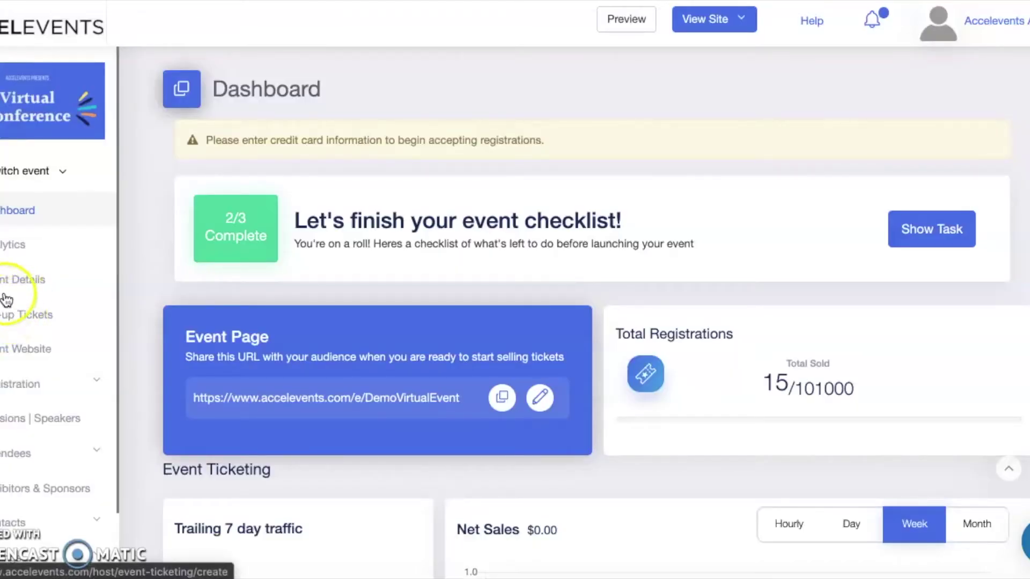
- From the ticket set-up page, start creating a new ticket
left_click(4, 314)
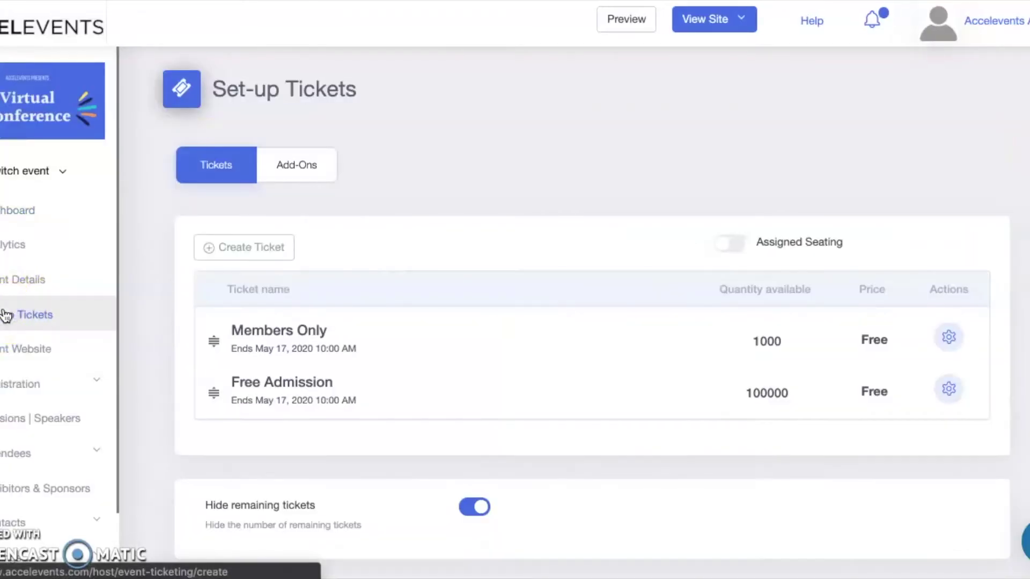
left_click(251, 249)
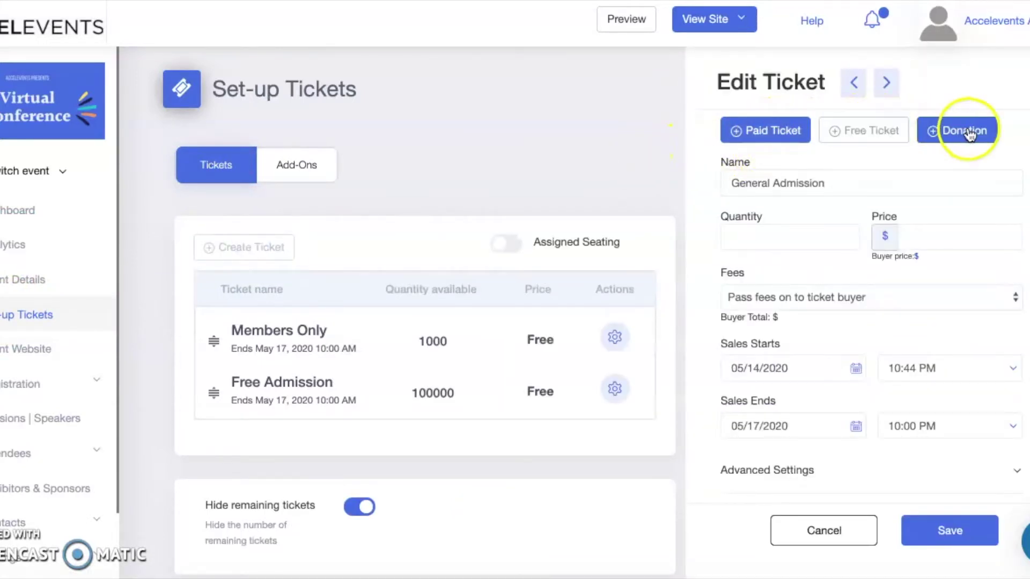
- Make the new ticket a paid VIP Entry: 100 available at $50, fees passed to buyers
triple_click(869, 185)
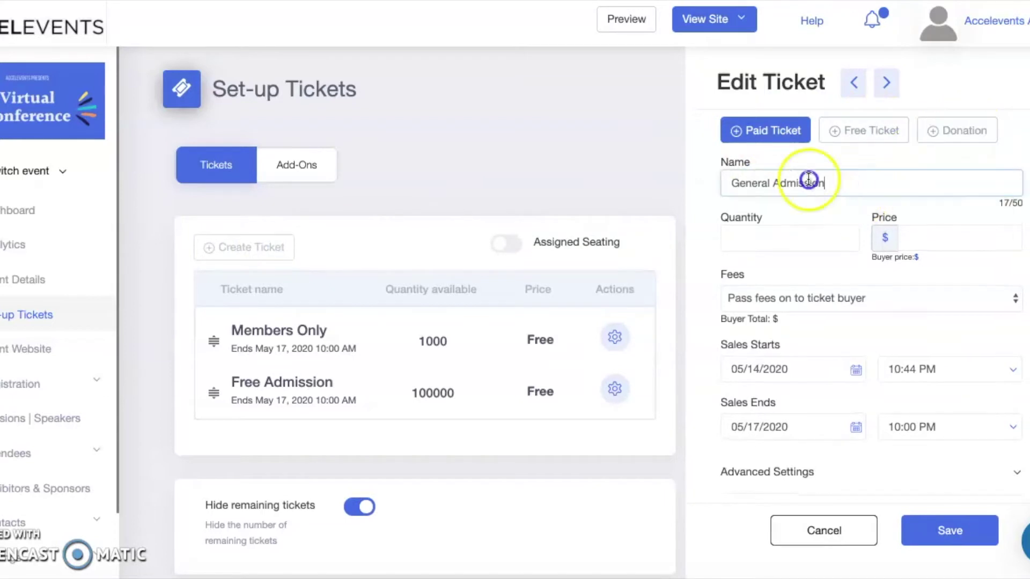
type("VIP ")
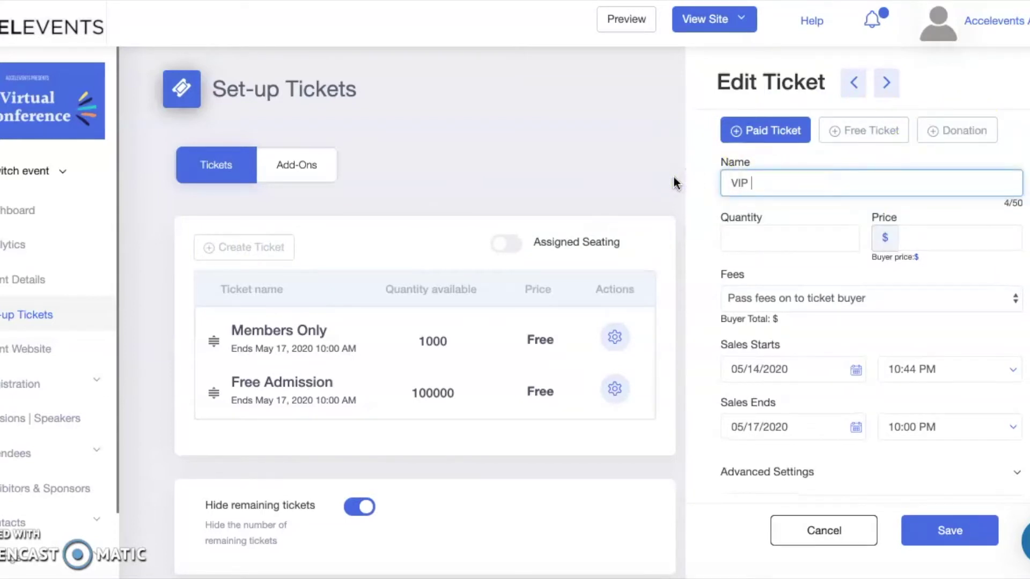
type("Entry")
left_click(766, 241)
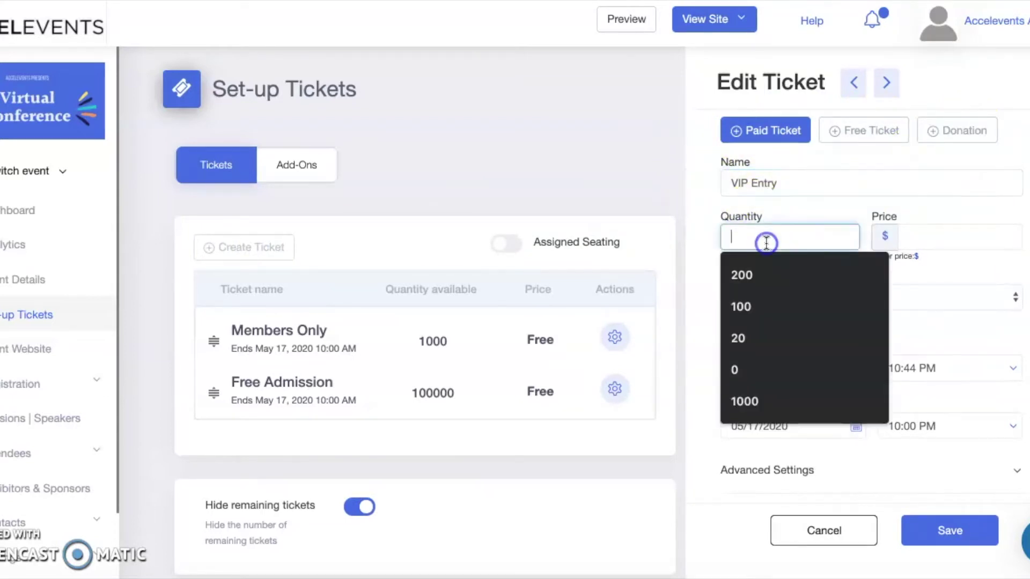
type("100")
key("Tab")
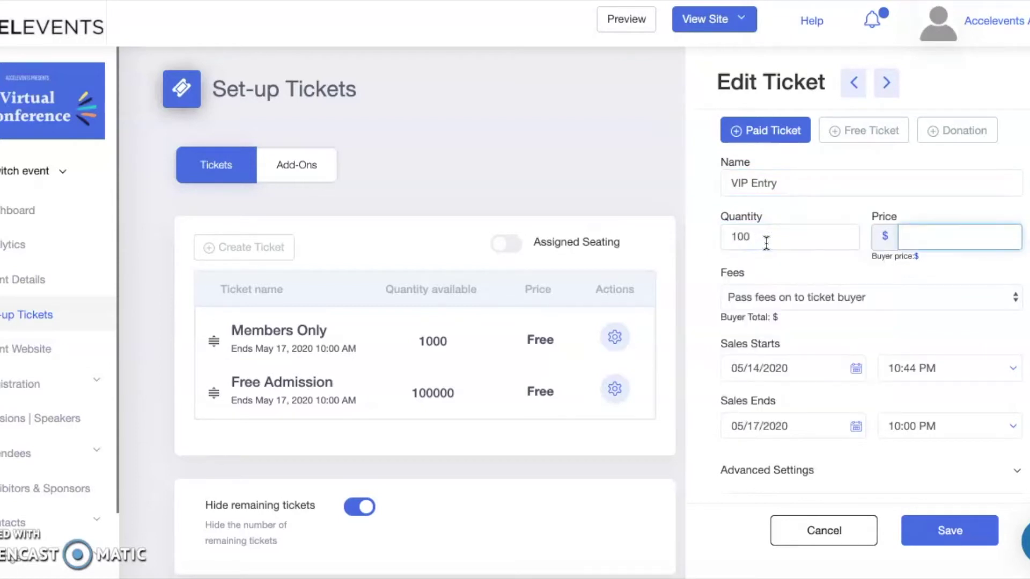
type("50")
left_click(761, 296)
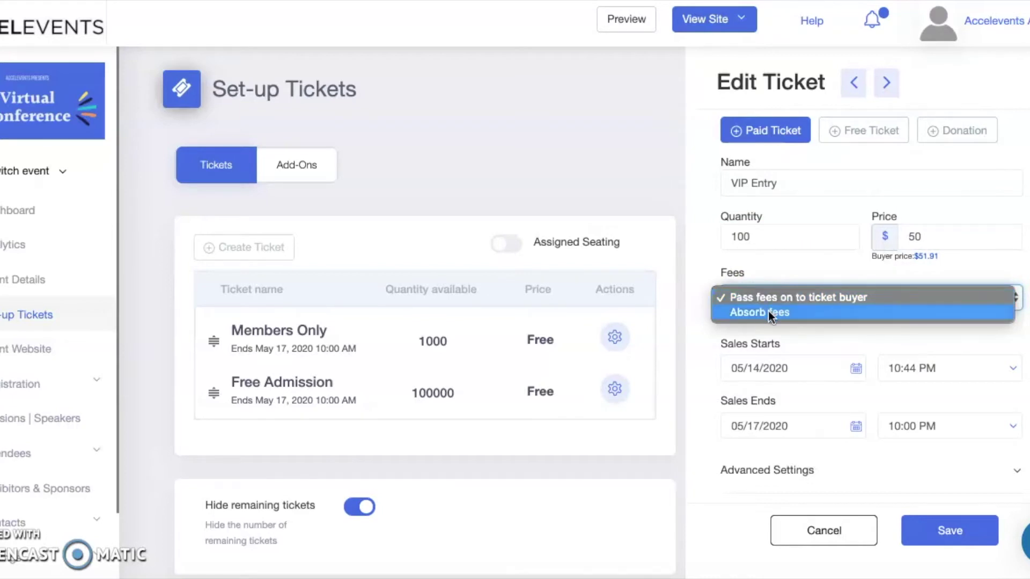
left_click(810, 346)
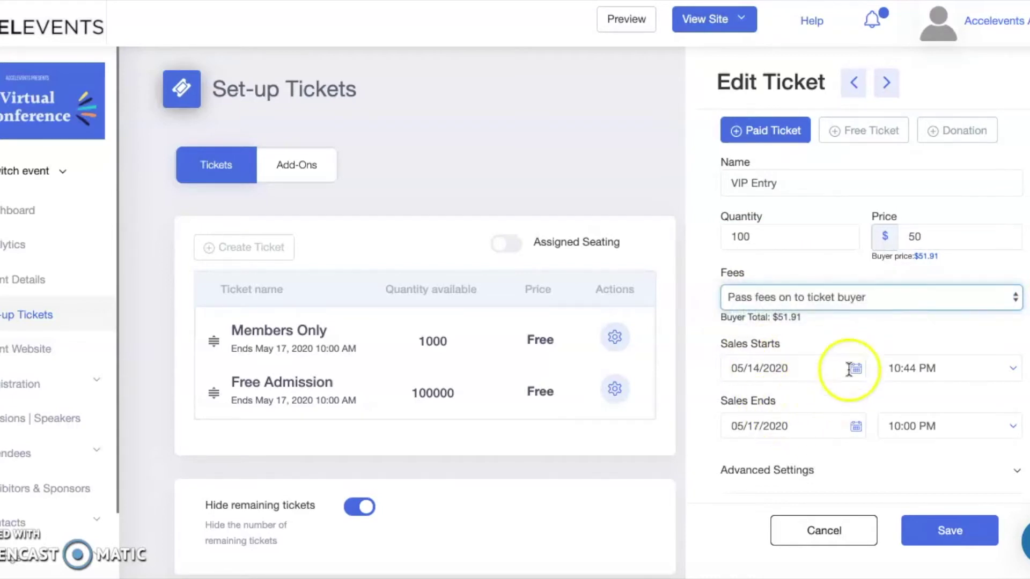
left_click(1019, 471)
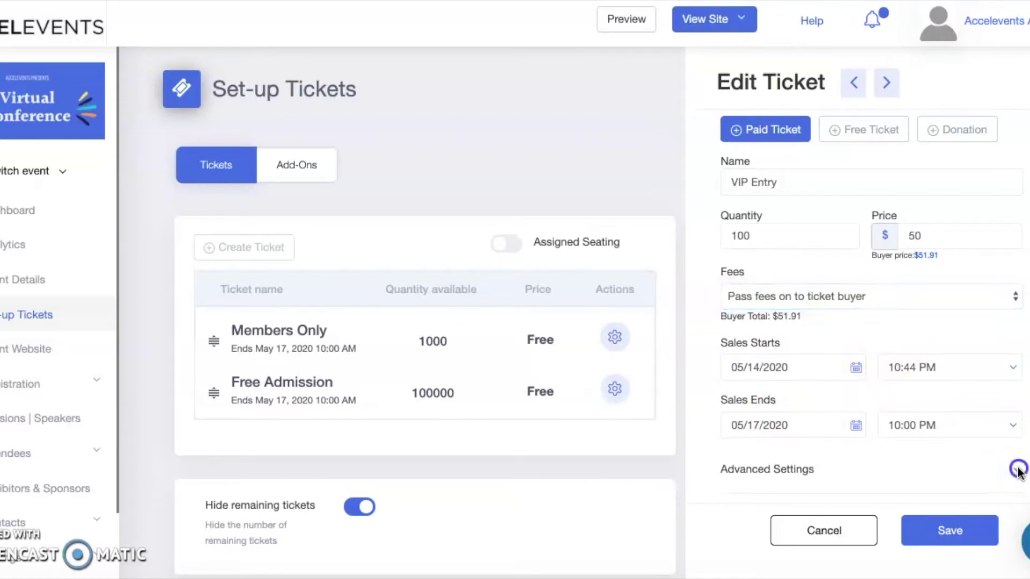
scroll(1018, 470, "down", 2)
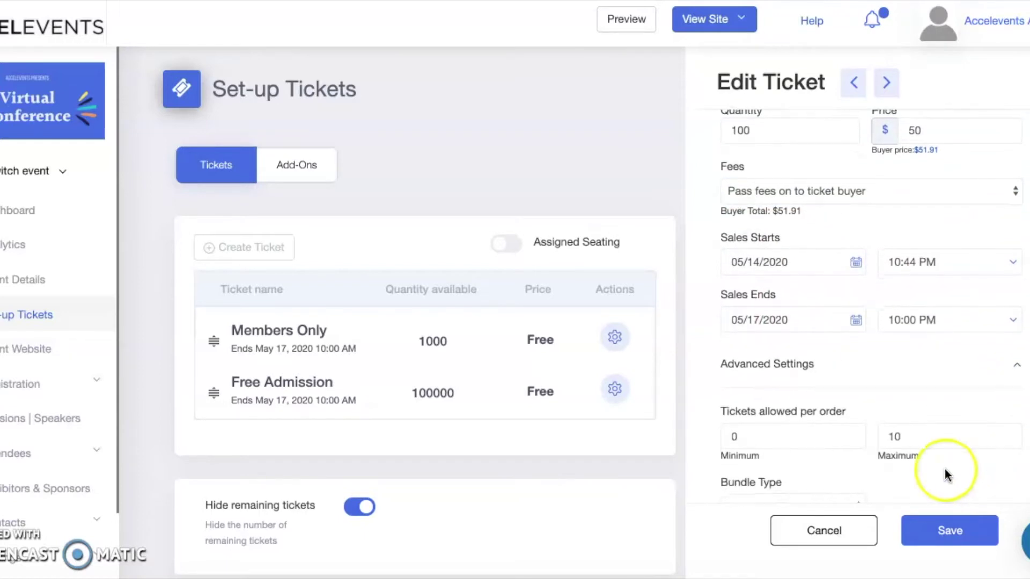
scroll(945, 469, "down", 1)
scroll(945, 469, "down", 1)
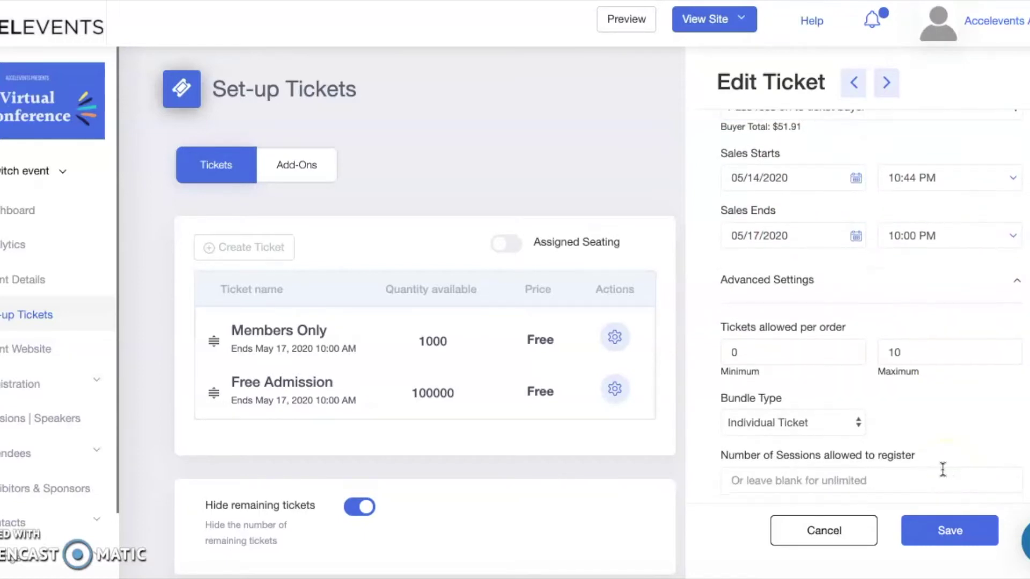
scroll(897, 479, "down", 1)
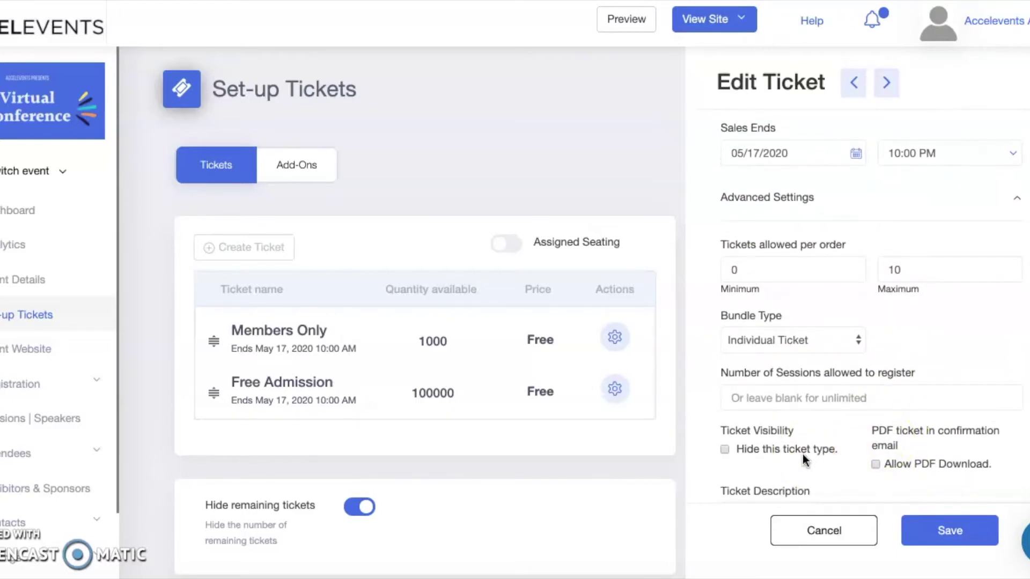
scroll(803, 459, "down", 1)
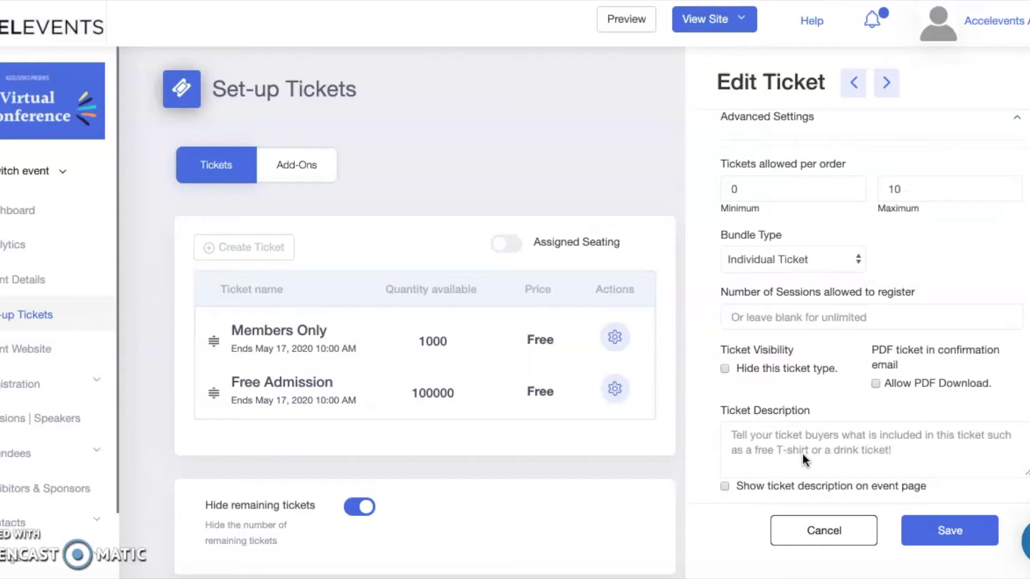
- Review the VIP Entry advanced settings and save the ticket
left_click(872, 495)
left_click(909, 531)
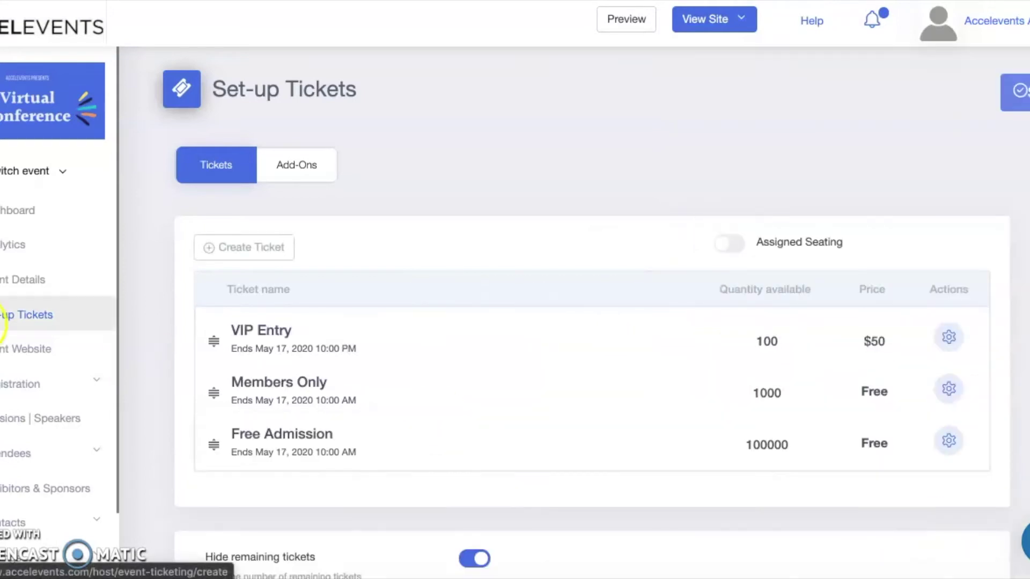
left_click(18, 382)
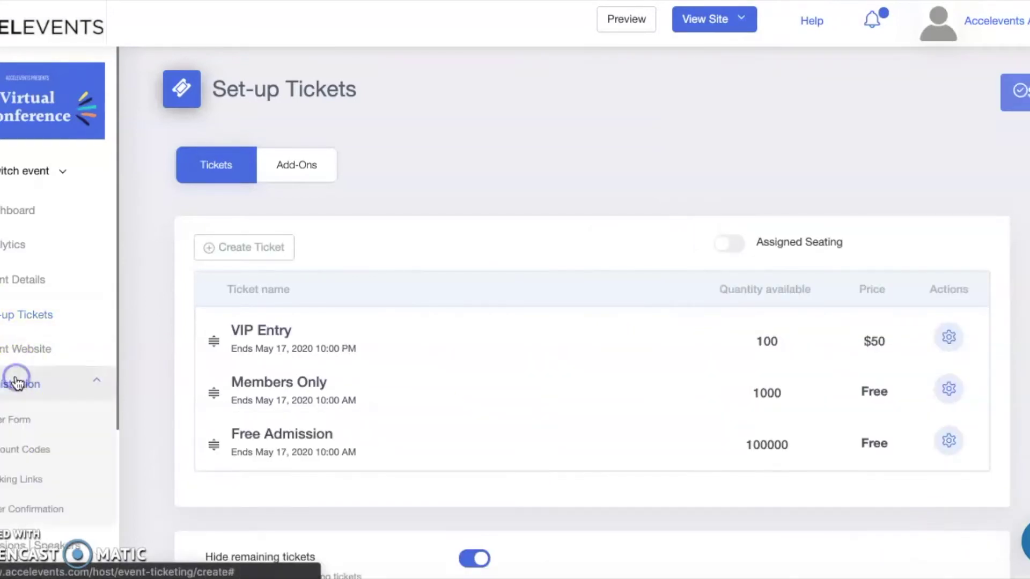
- Include Cell Phone, Organization and Job title on the order form
left_click(20, 419)
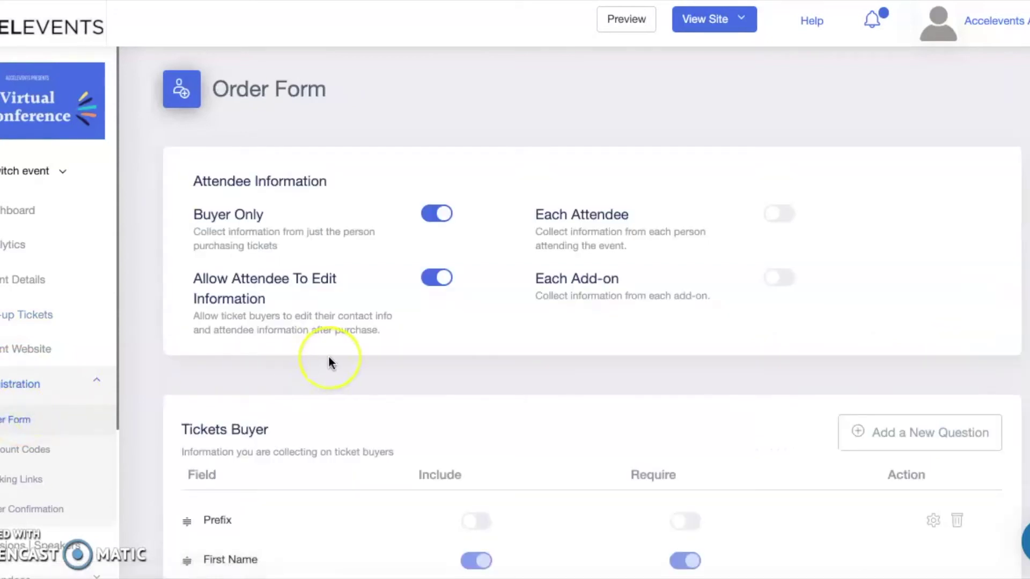
scroll(329, 363, "down", 2)
scroll(329, 362, "down", 1)
scroll(329, 362, "down", 2)
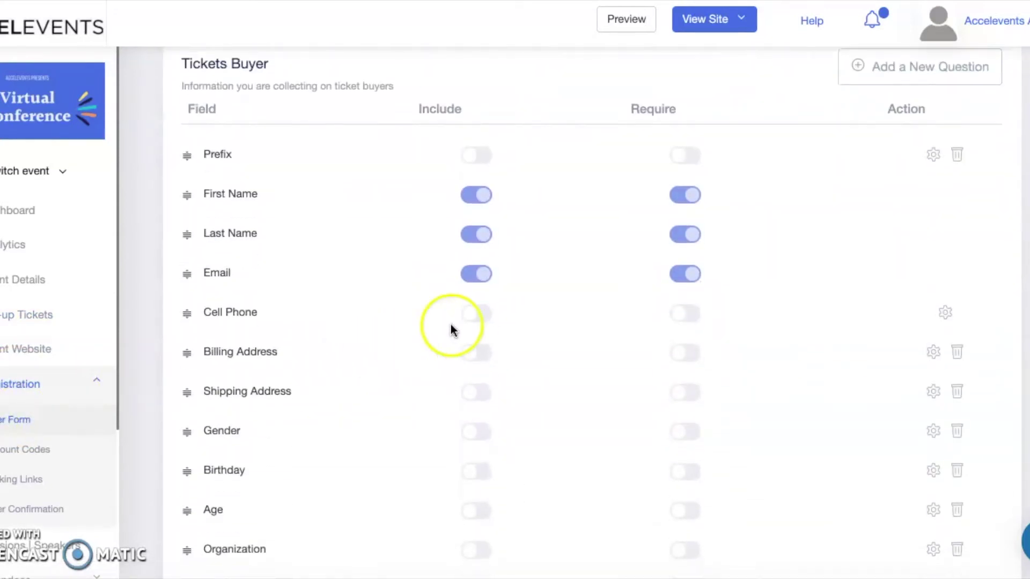
left_click(472, 314)
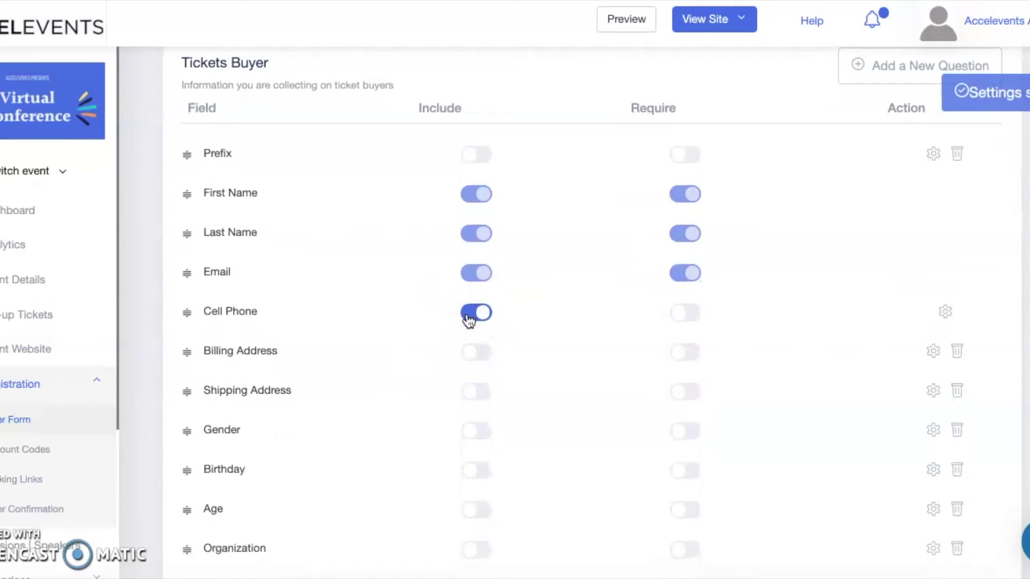
scroll(469, 321, "down", 2)
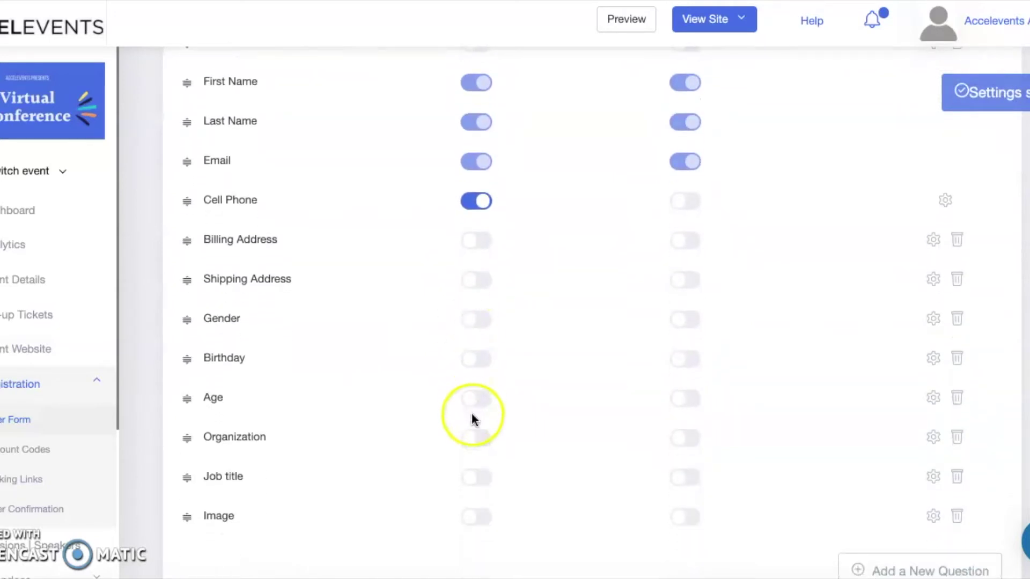
left_click(474, 438)
left_click(474, 479)
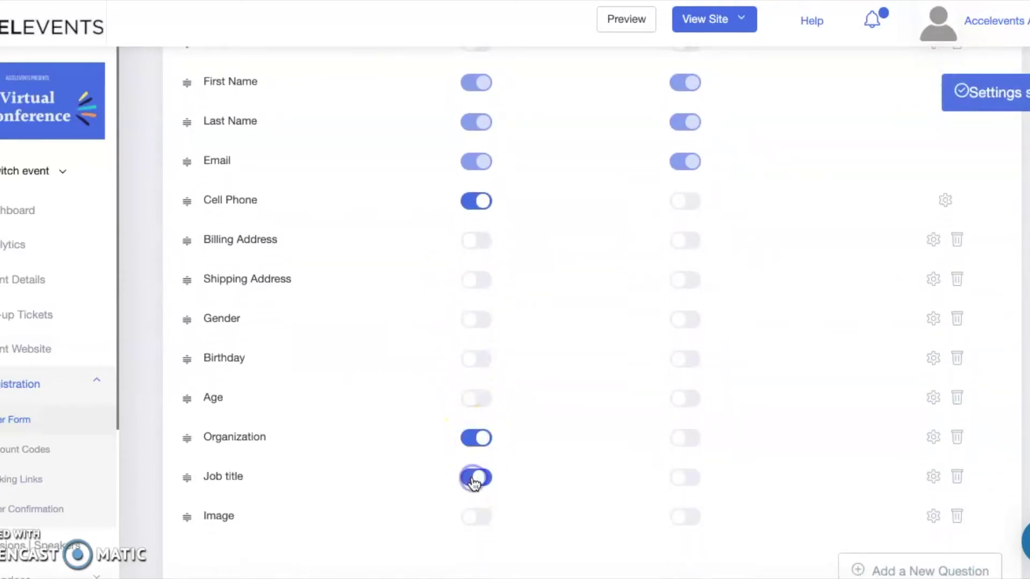
scroll(844, 523, "down", 2)
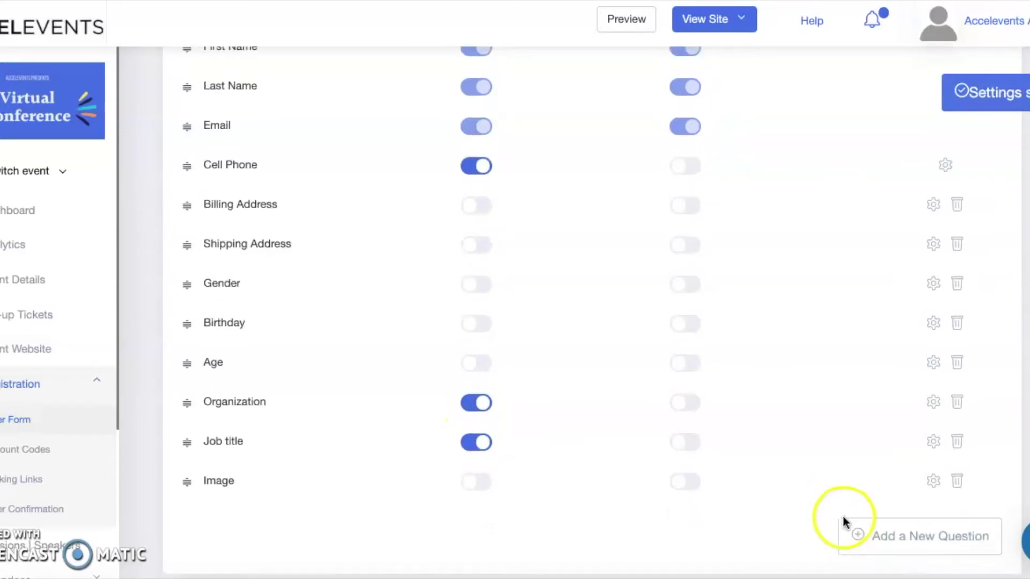
left_click(896, 518)
- Add the text question 'What is your member ID?' for Members Only tickets only
left_click(453, 138)
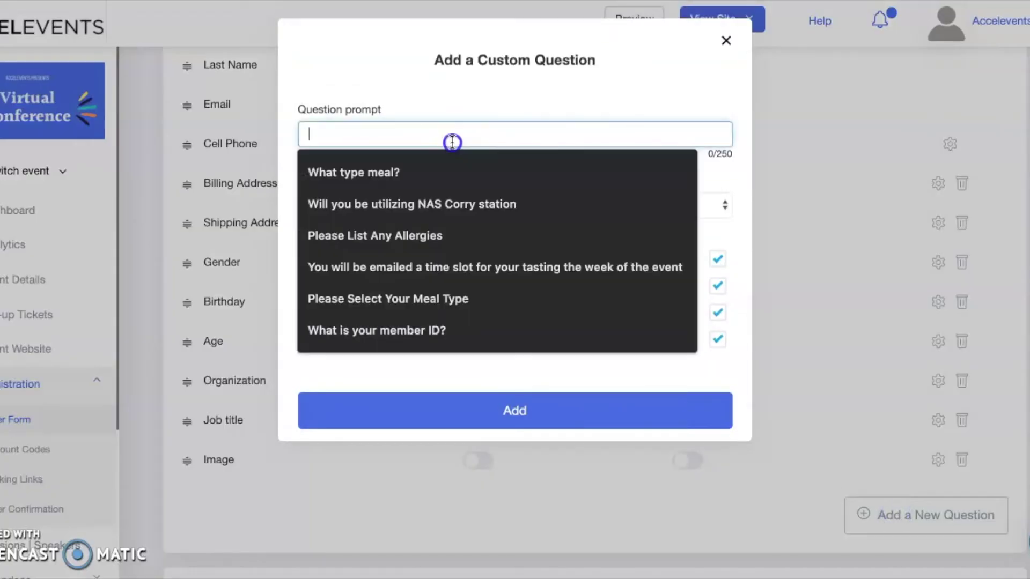
type("What is your member ID")
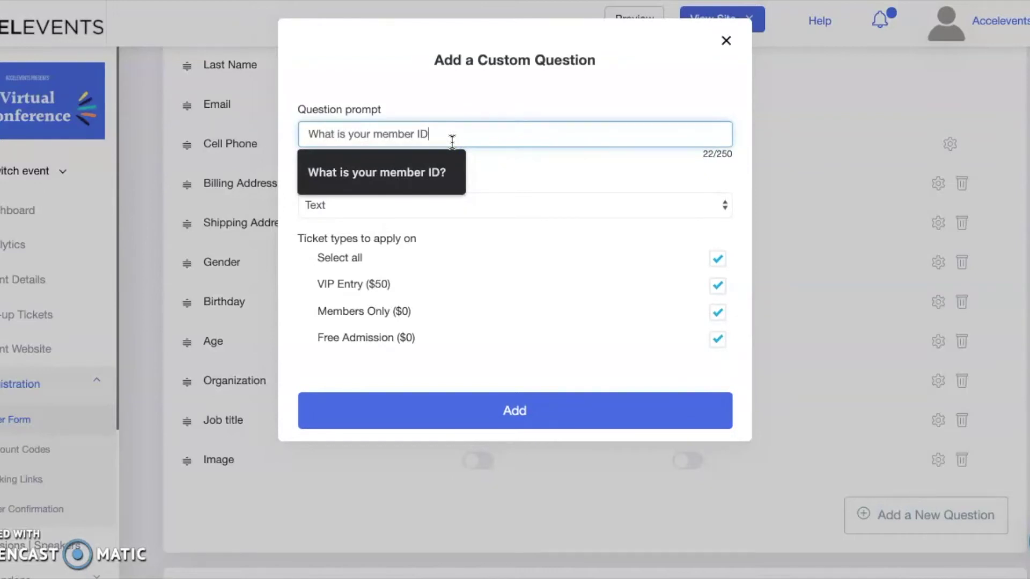
type("?")
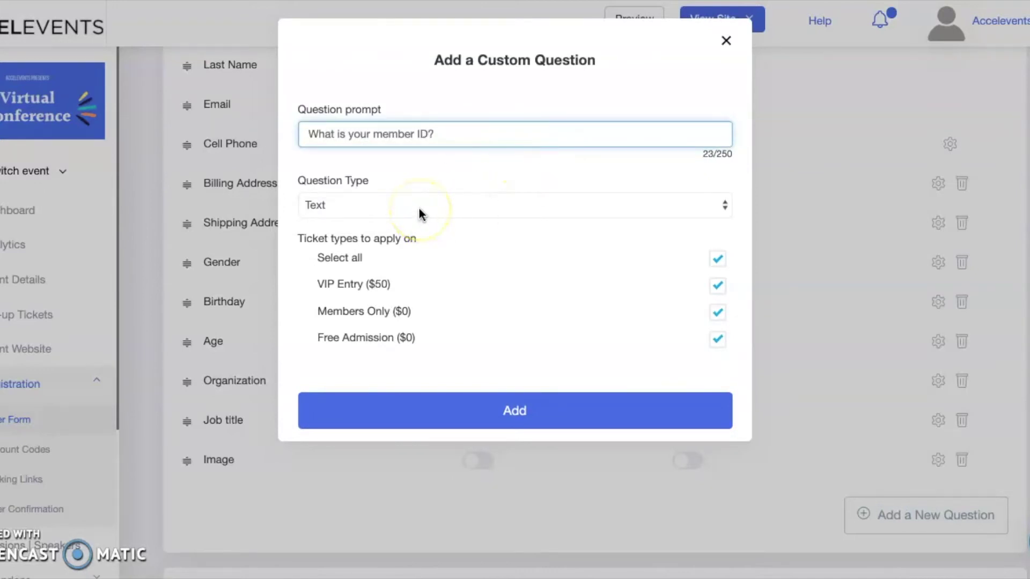
left_click(419, 214)
left_click(420, 209)
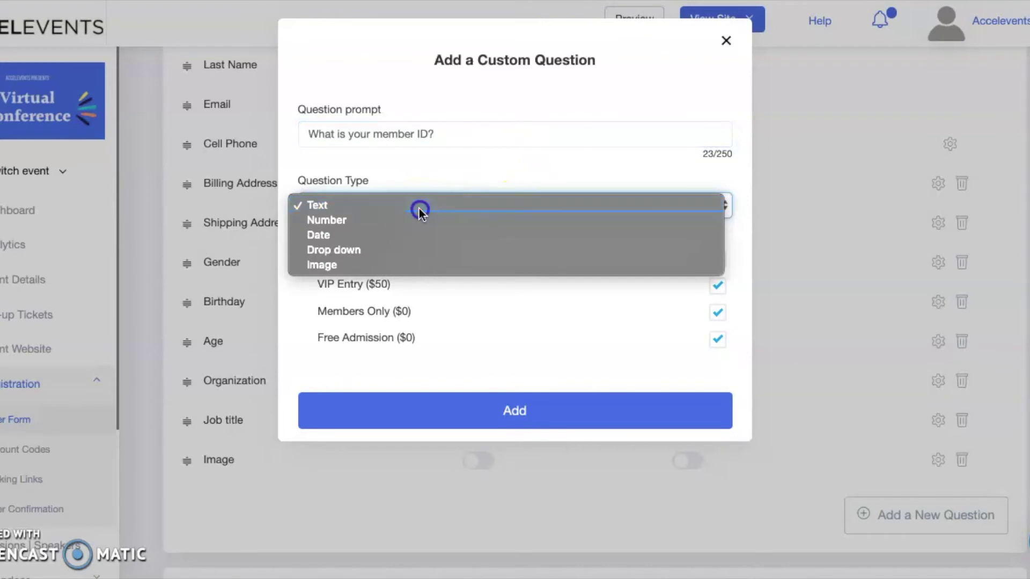
left_click(717, 259)
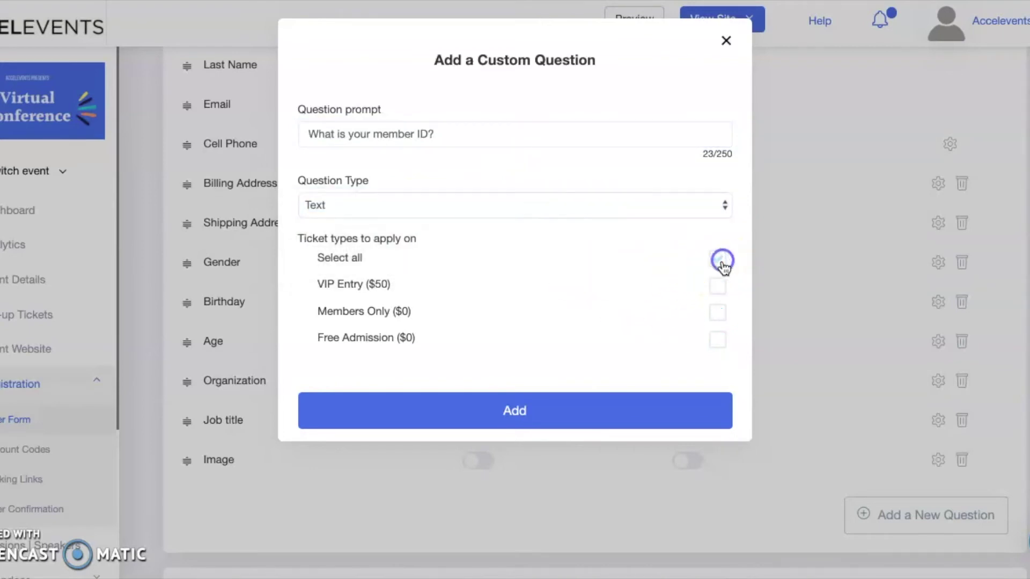
left_click(716, 313)
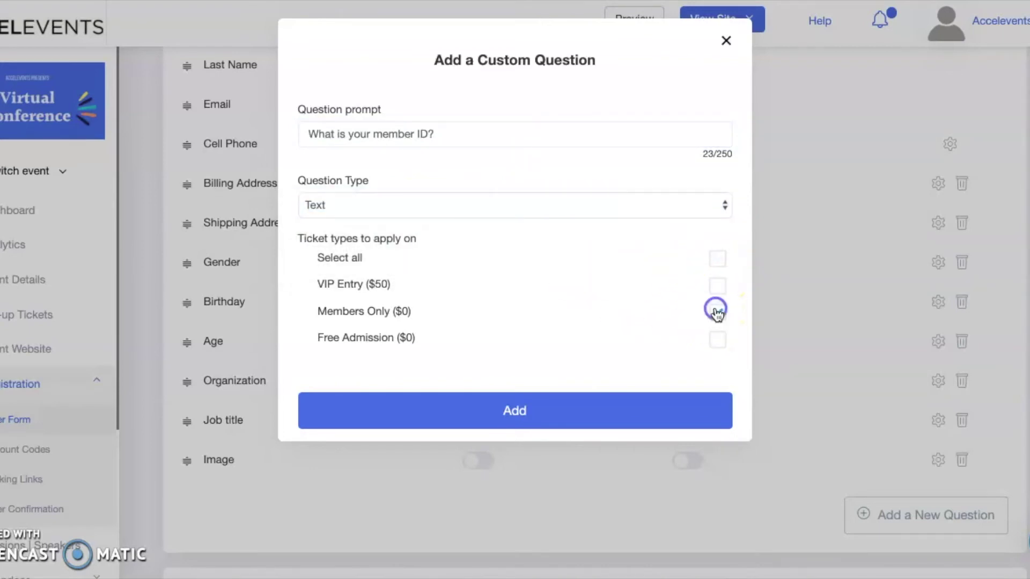
left_click(624, 416)
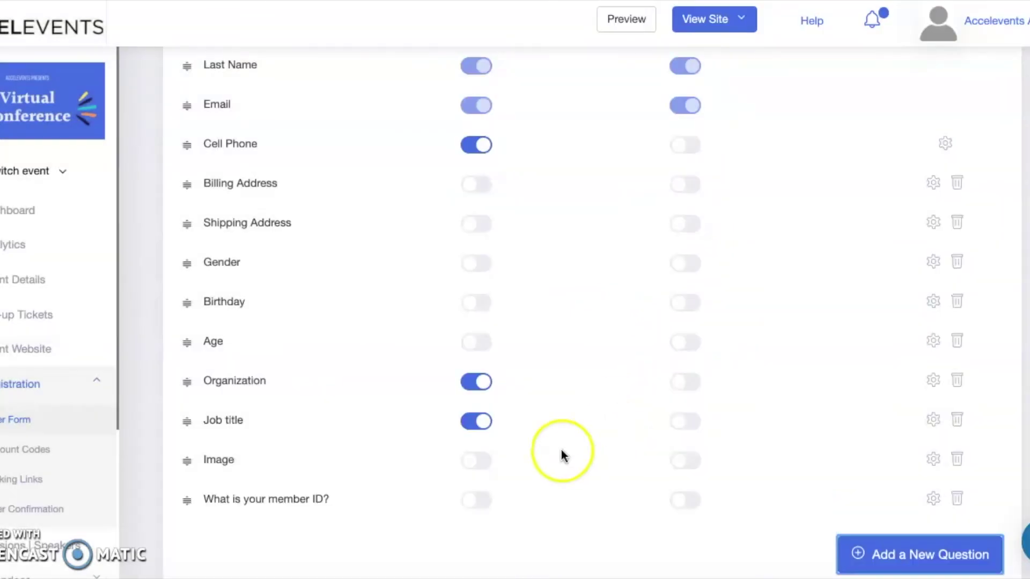
- Turn on both member ID question switches, then go to the Access Code list
left_click(476, 500)
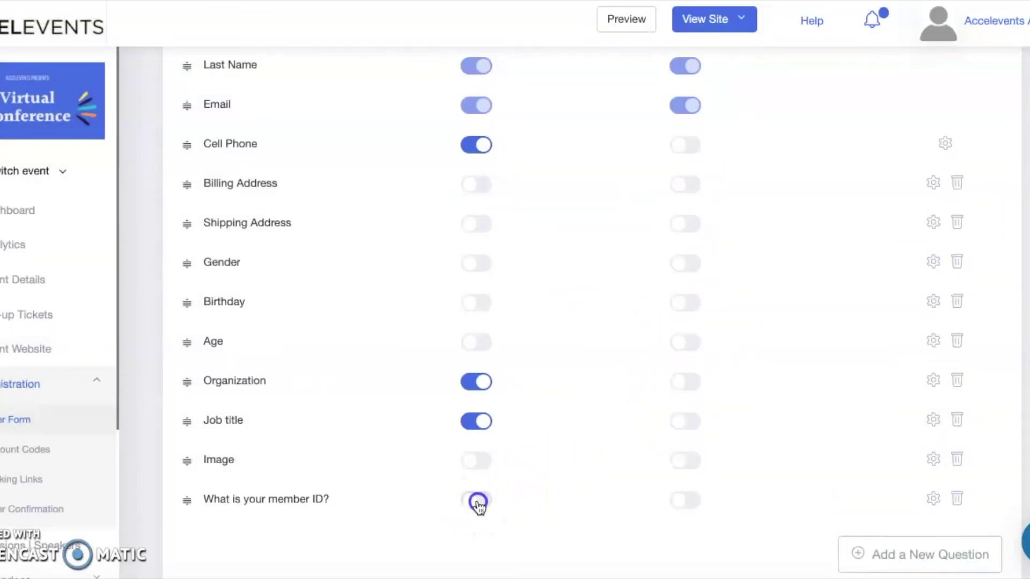
left_click(683, 502)
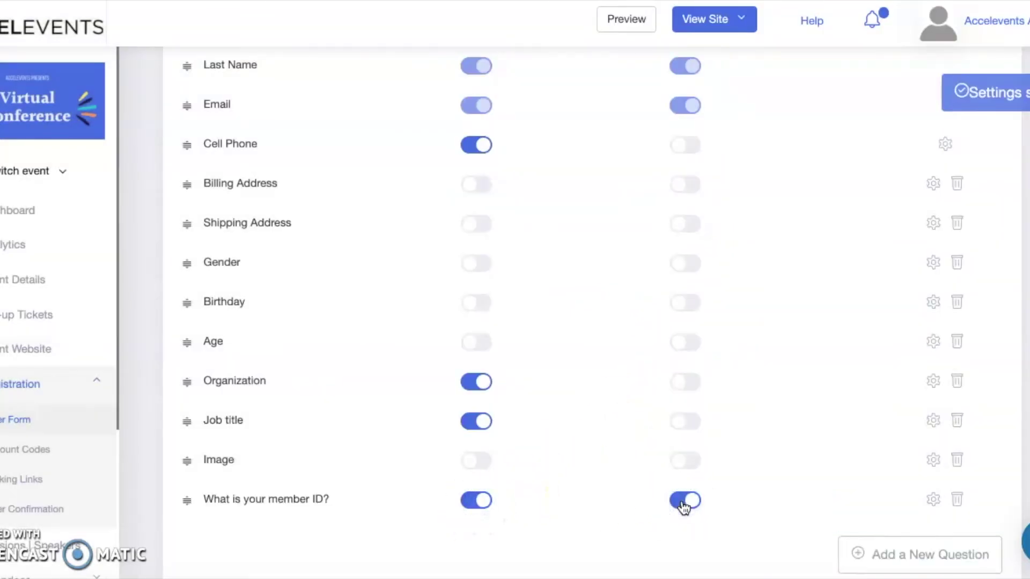
left_click(58, 450)
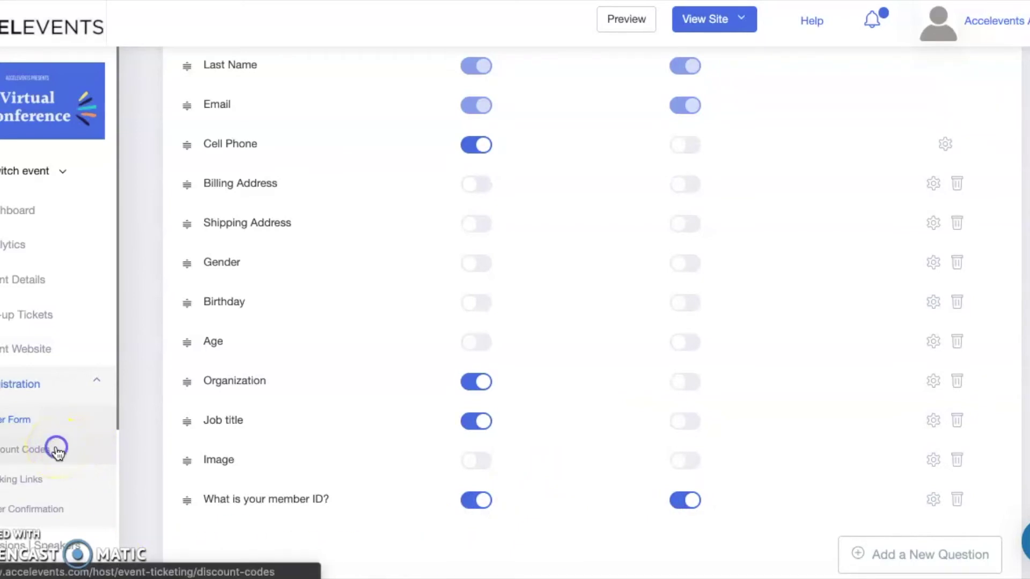
left_click(292, 185)
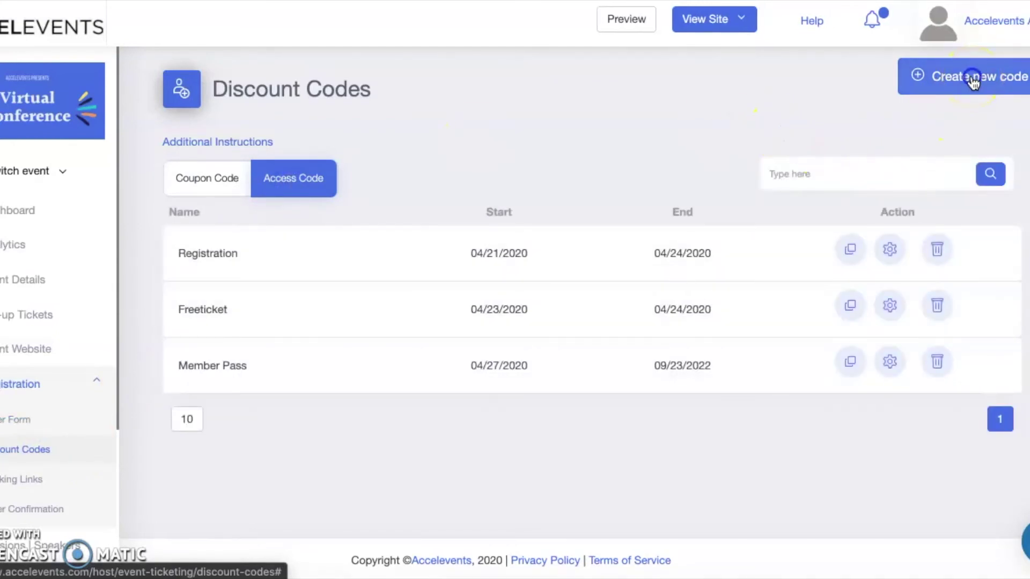
left_click(973, 82)
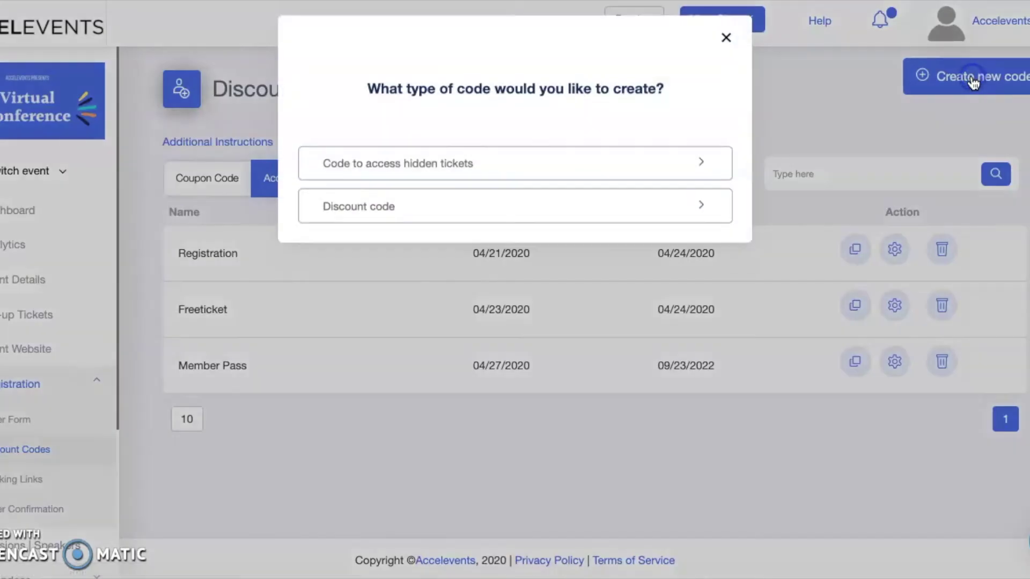
left_click(485, 178)
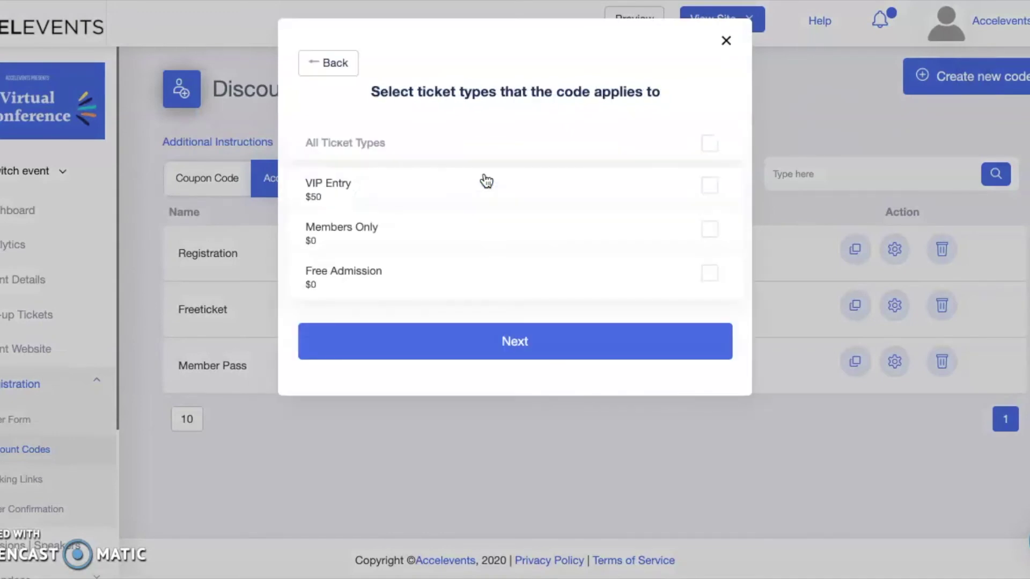
left_click(709, 230)
left_click(711, 233)
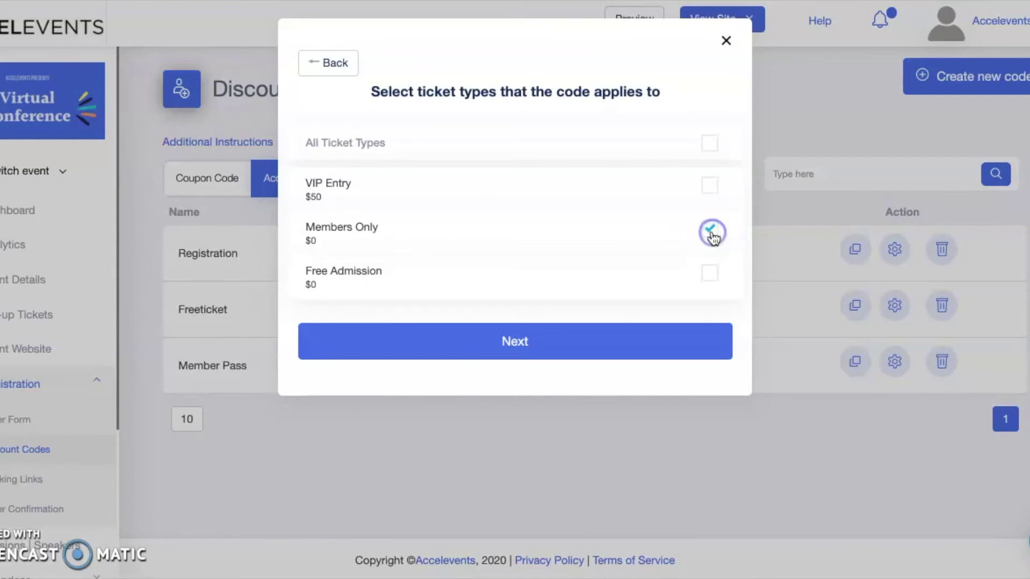
left_click(591, 348)
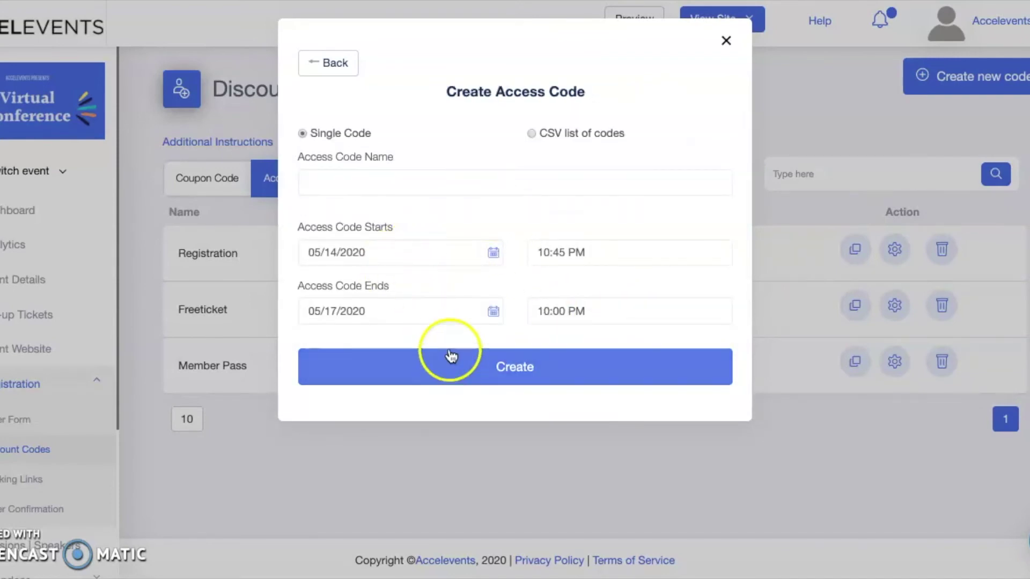
left_click(377, 179)
type("SECRET")
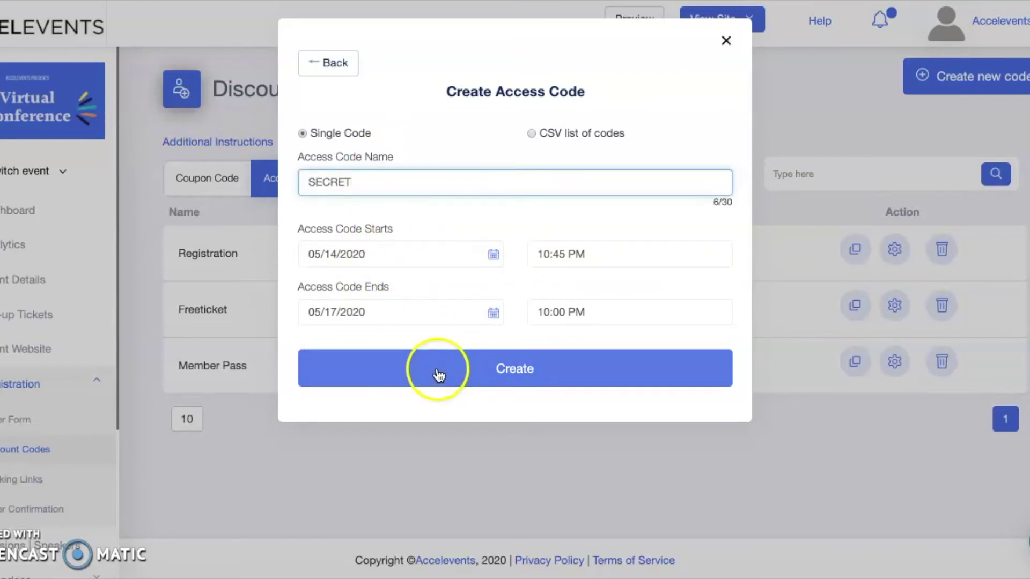
left_click(438, 373)
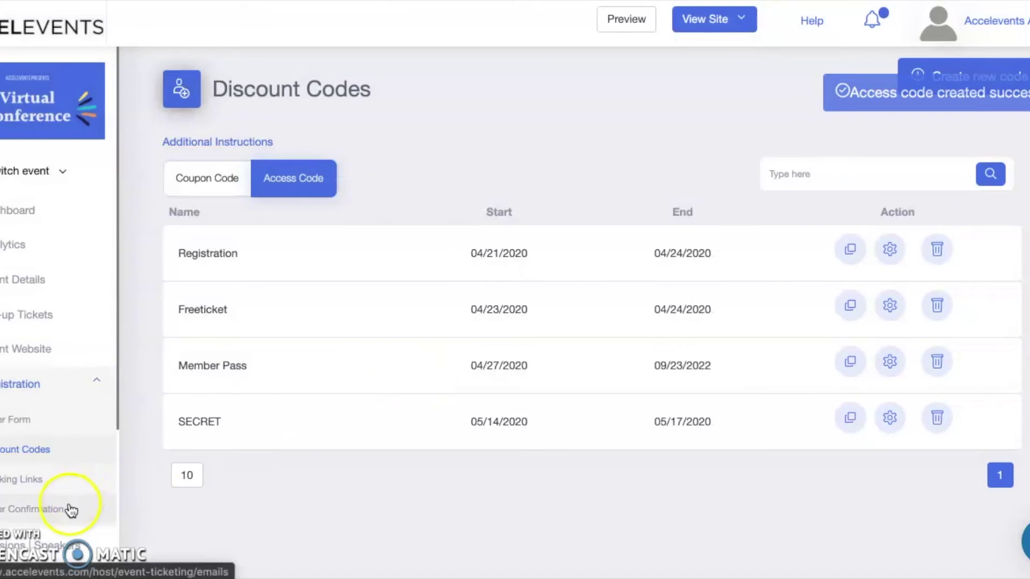
left_click(36, 510)
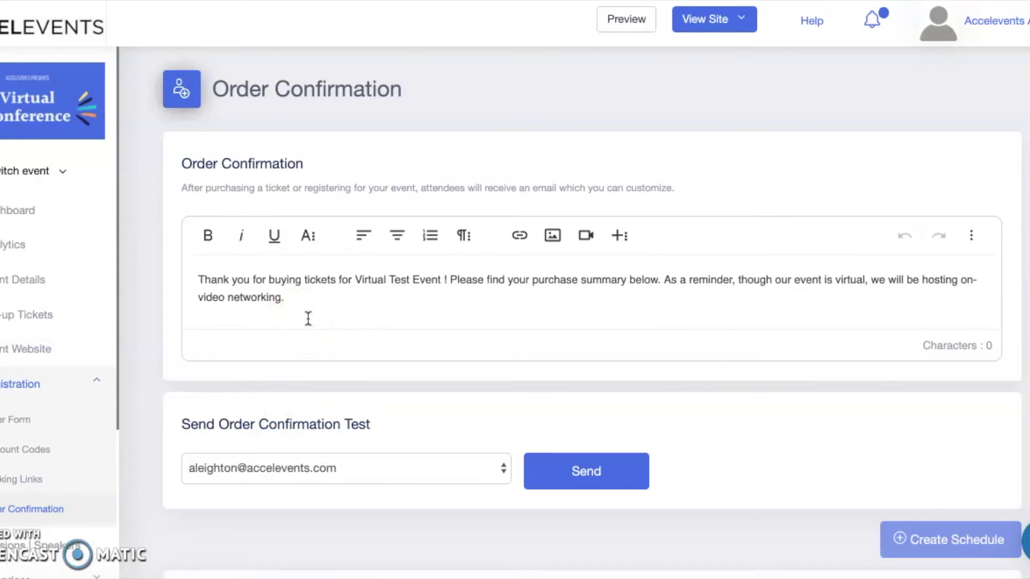
scroll(308, 318, "down", 2)
scroll(308, 320, "down", 3)
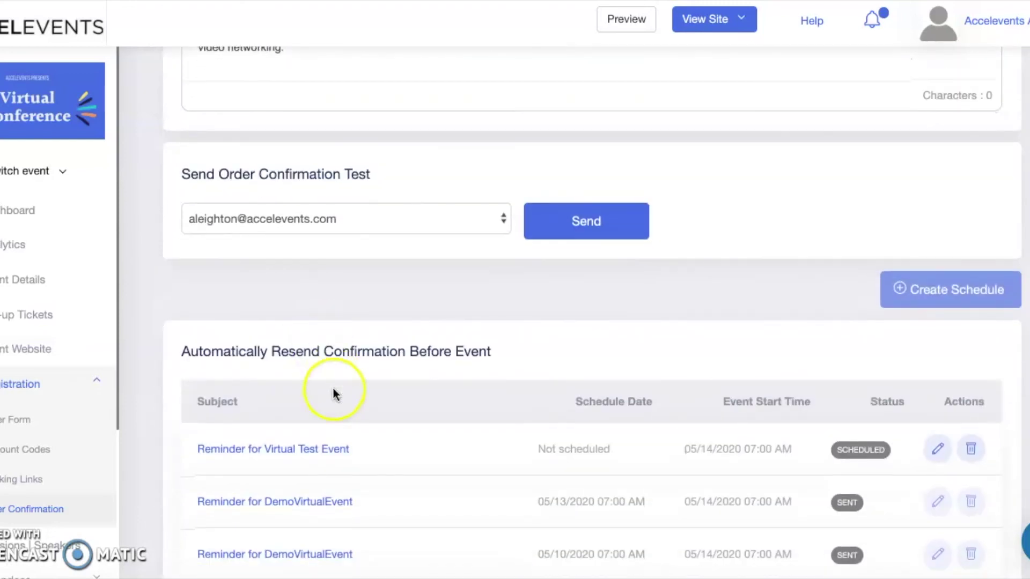
scroll(335, 395, "down", 1)
scroll(335, 394, "down", 1)
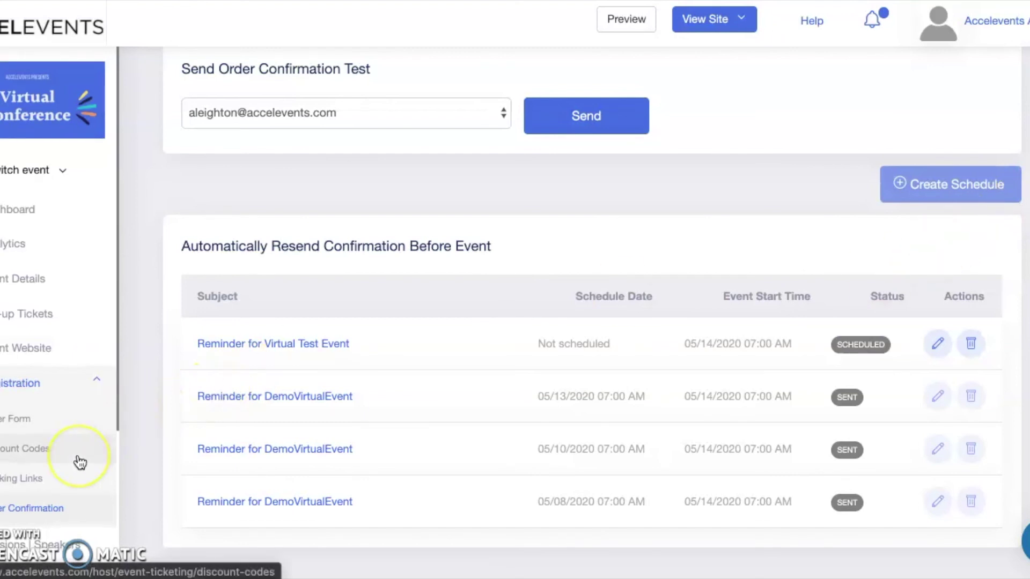
scroll(80, 462, "down", 1)
- Expand the Attendees section and go to the ticket orders list
left_click(10, 472)
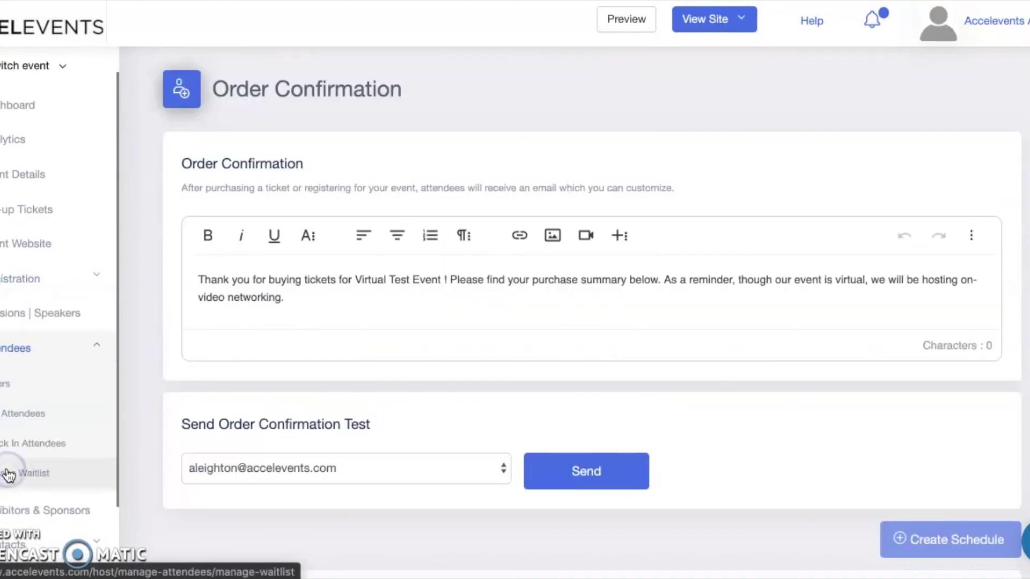
left_click(3, 387)
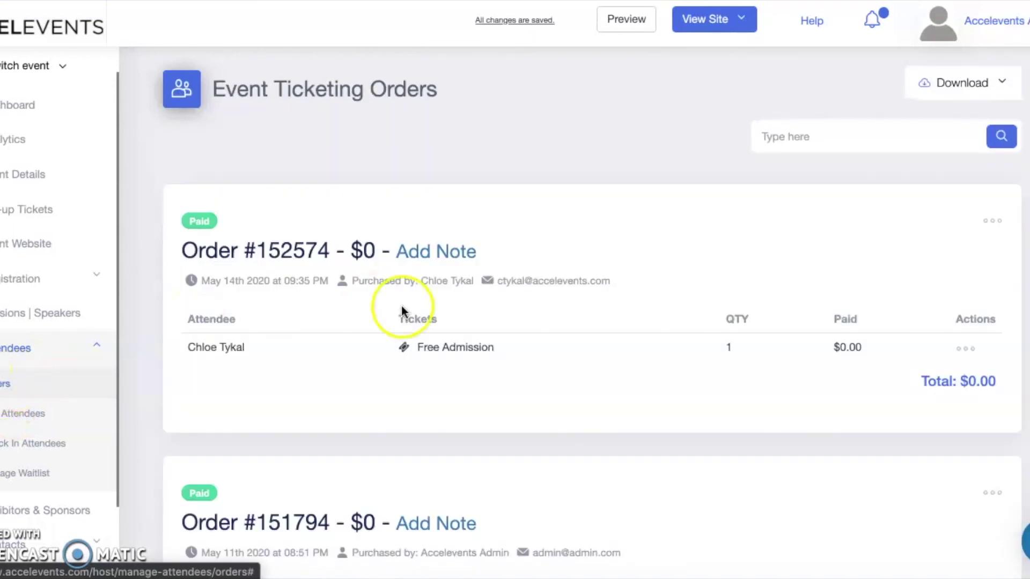
- Check the latest order's actions and show the Ticket Holder and Ticket Buyer Data download options
left_click(990, 221)
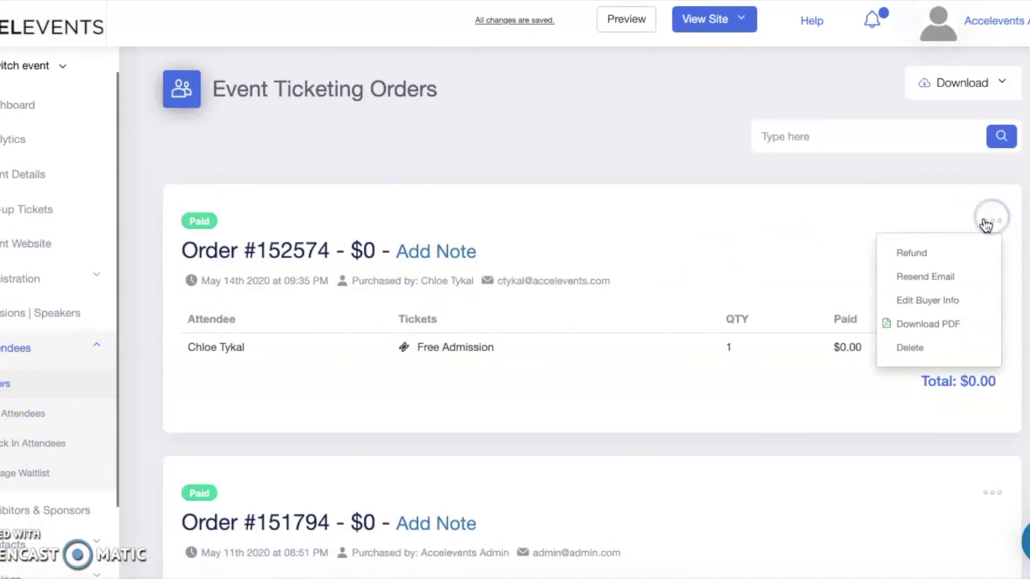
left_click(1017, 91)
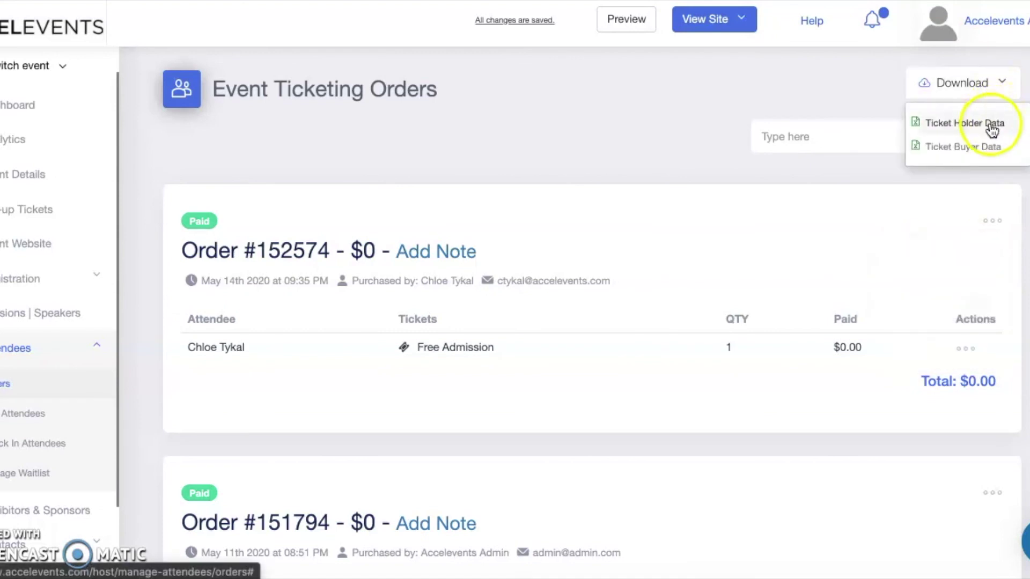